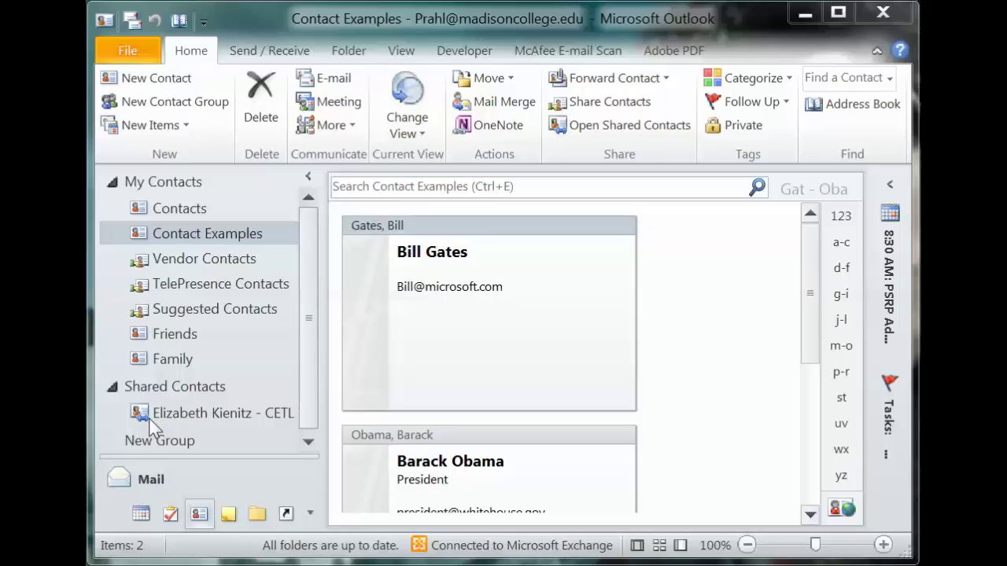
- From the Contact Examples folder, create a Contacts subfolder named 'Example Contacts for Sharing'
{"action": "left_click", "coordinate": [171, 415]}
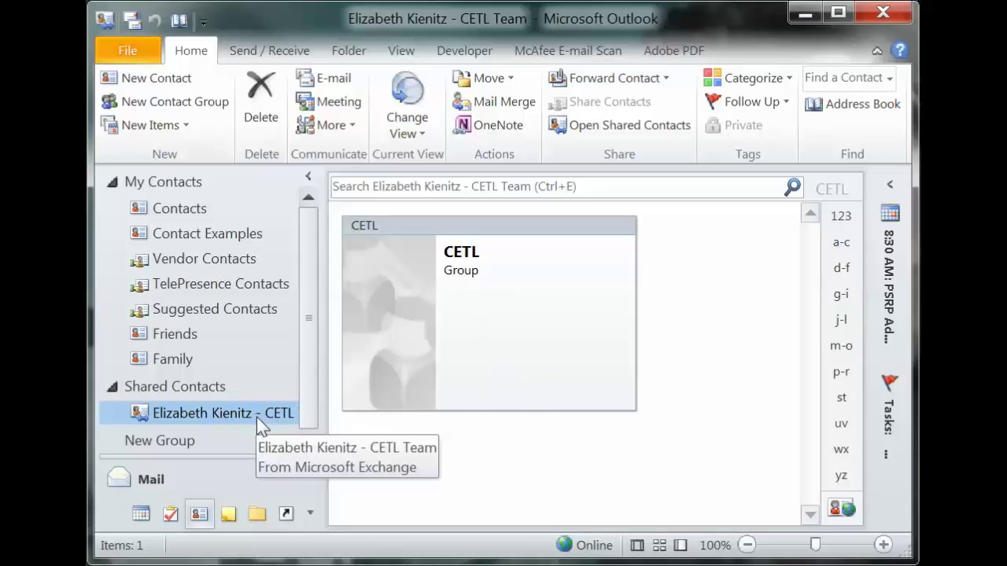
{"action": "left_click", "coordinate": [208, 236]}
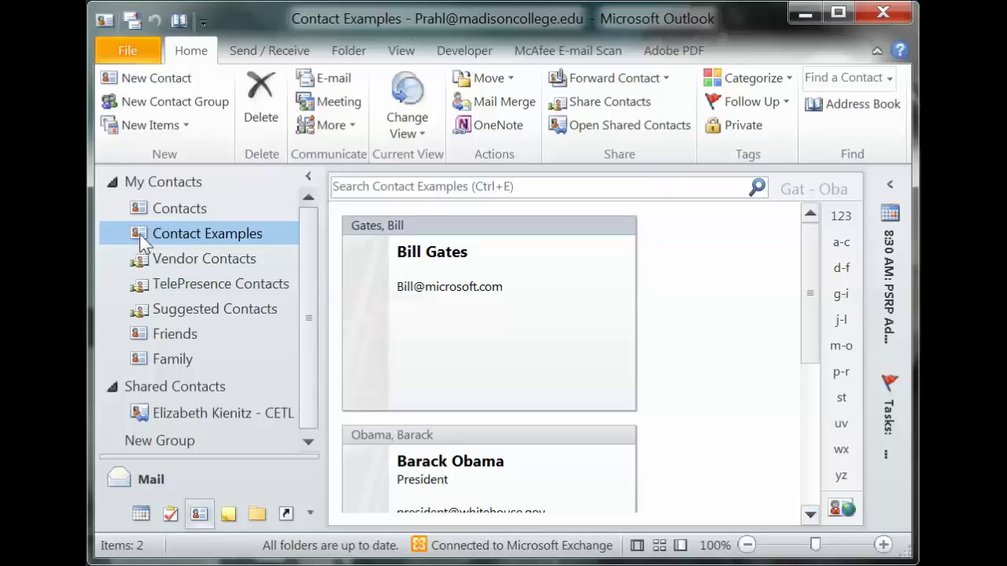
{"action": "right_click", "coordinate": [190, 243]}
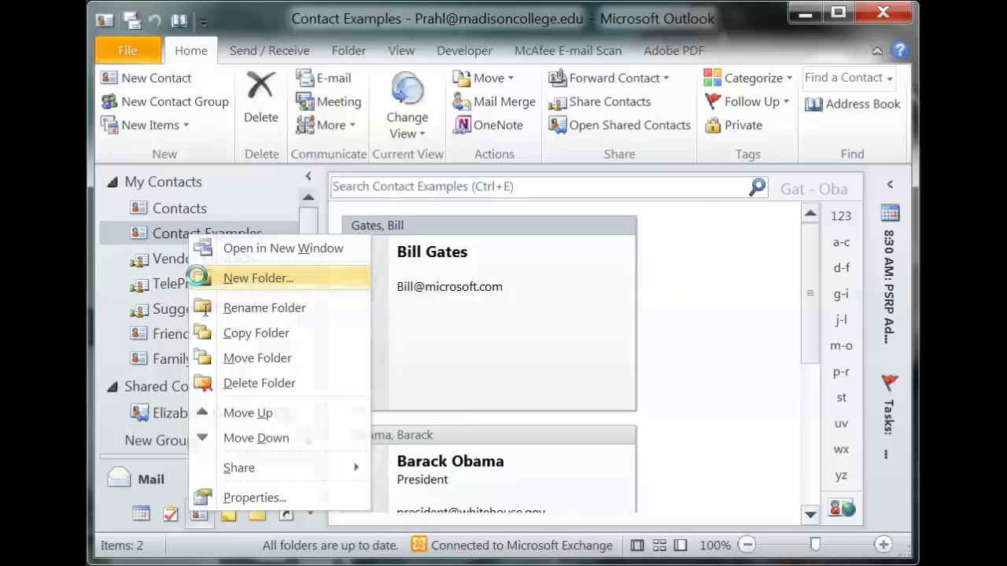
{"action": "left_click", "coordinate": [209, 279]}
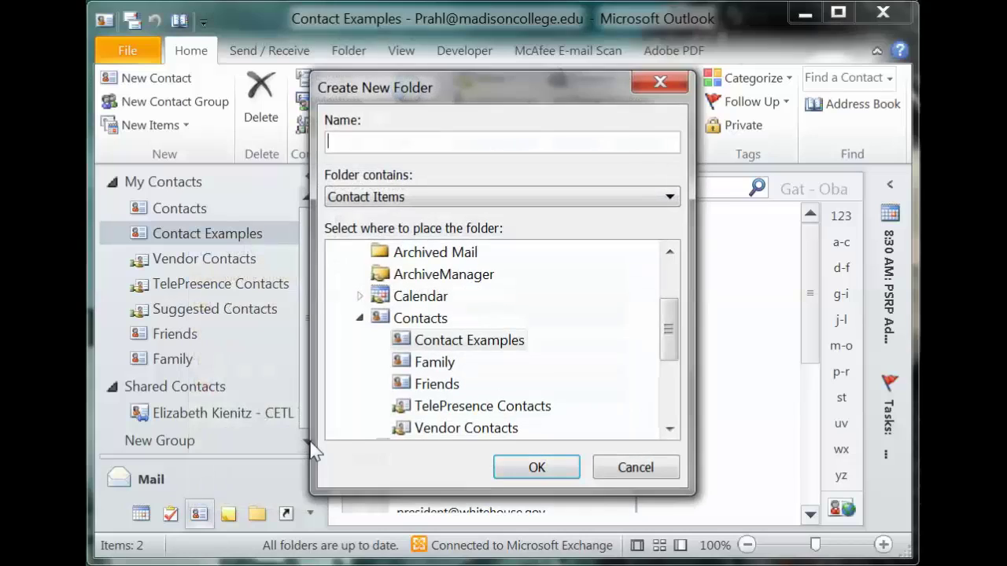
{"action": "left_click", "coordinate": [382, 322]}
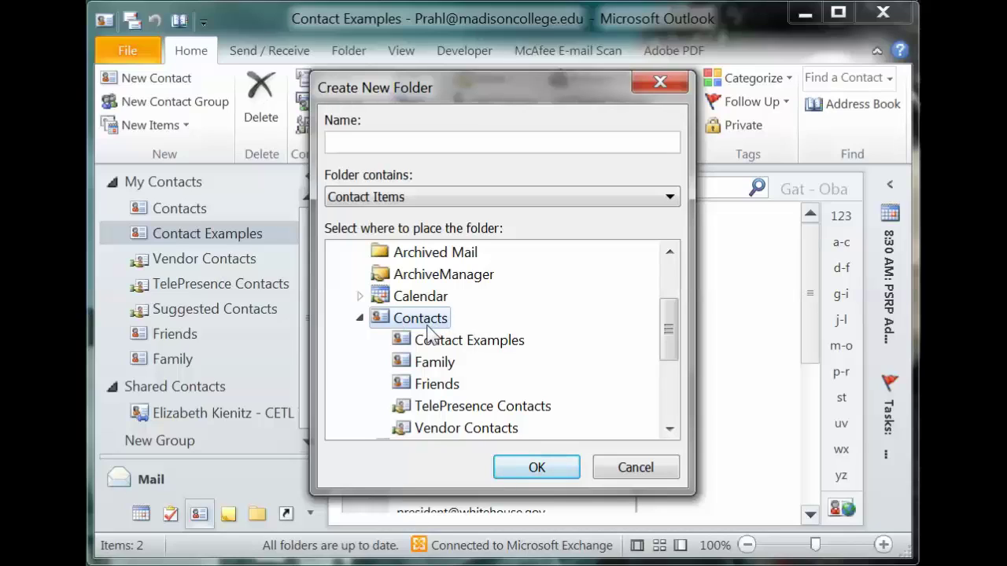
{"action": "left_click", "coordinate": [406, 144]}
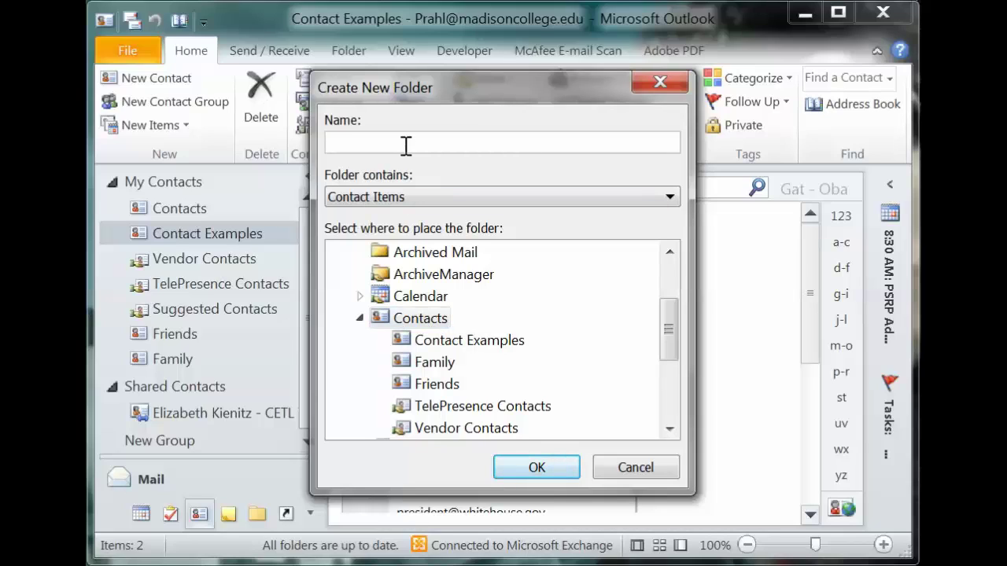
{"action": "type", "text": "Example "}
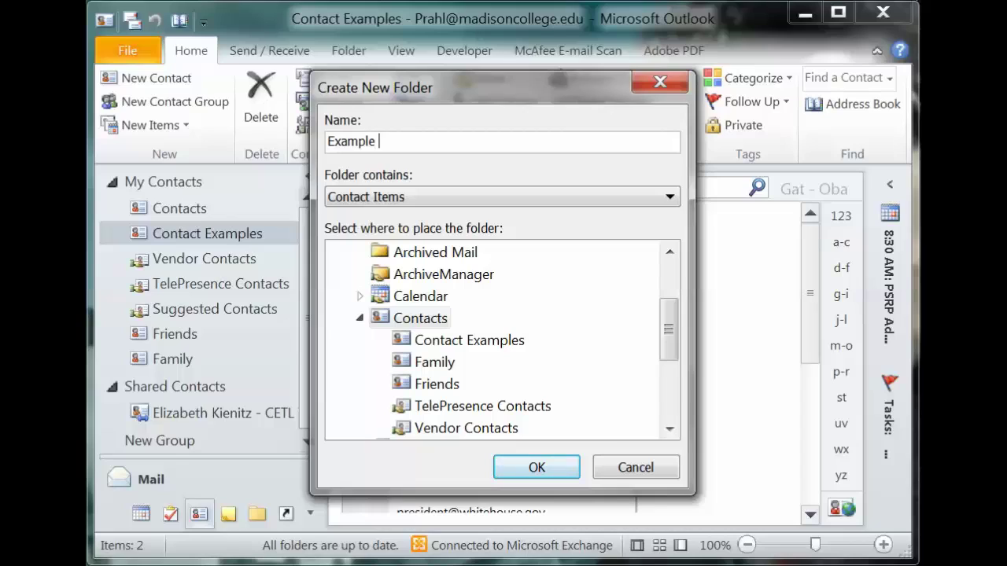
{"action": "type", "text": "Contacts for Sharing"}
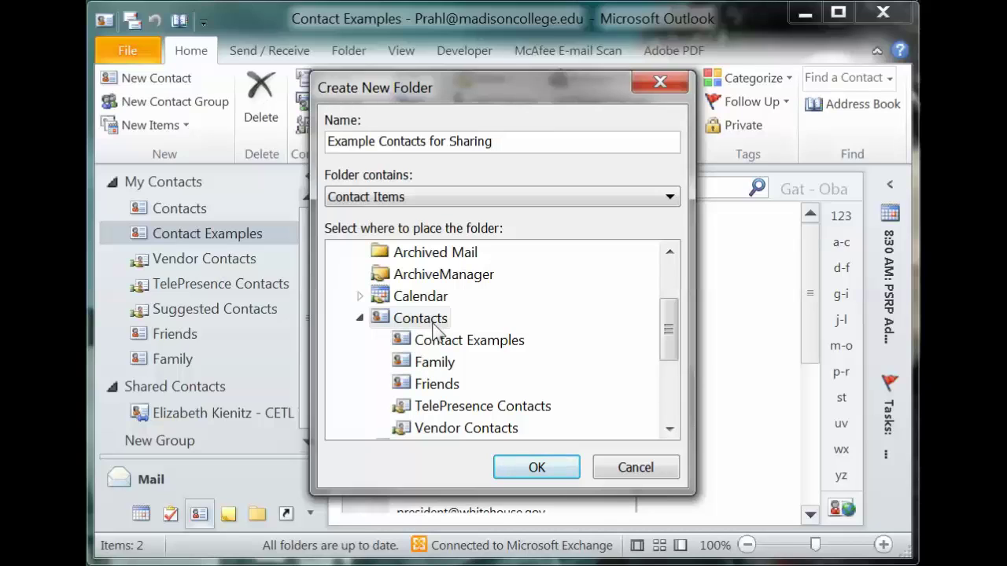
{"action": "left_click", "coordinate": [512, 467]}
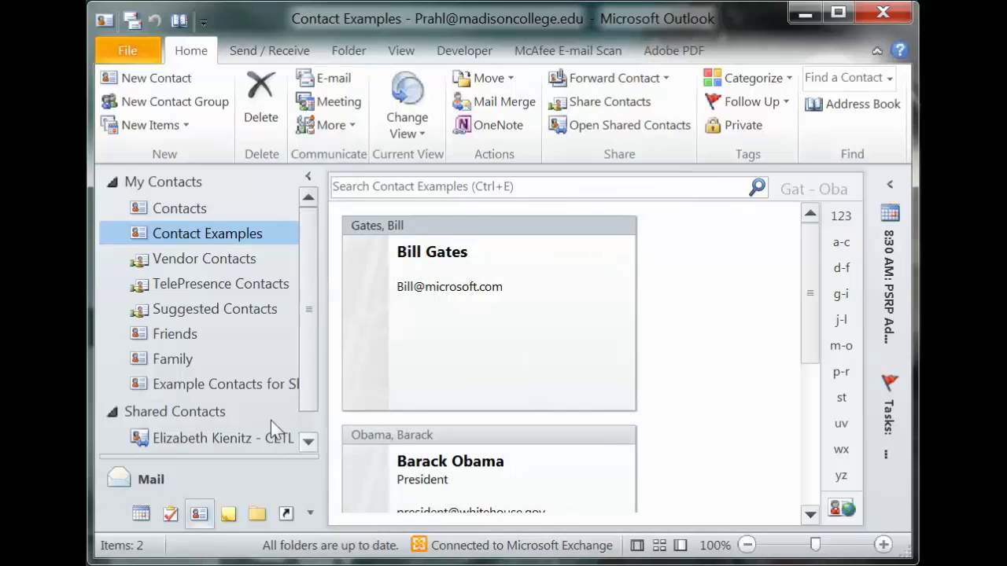
- Place the new folder under Contact Examples, widen the folder pane, and drag a contact toward it
{"action": "left_click_drag", "start_coordinate": [238, 385], "coordinate": [228, 243]}
{"action": "left_click_drag", "start_coordinate": [322, 265], "coordinate": [391, 266]}
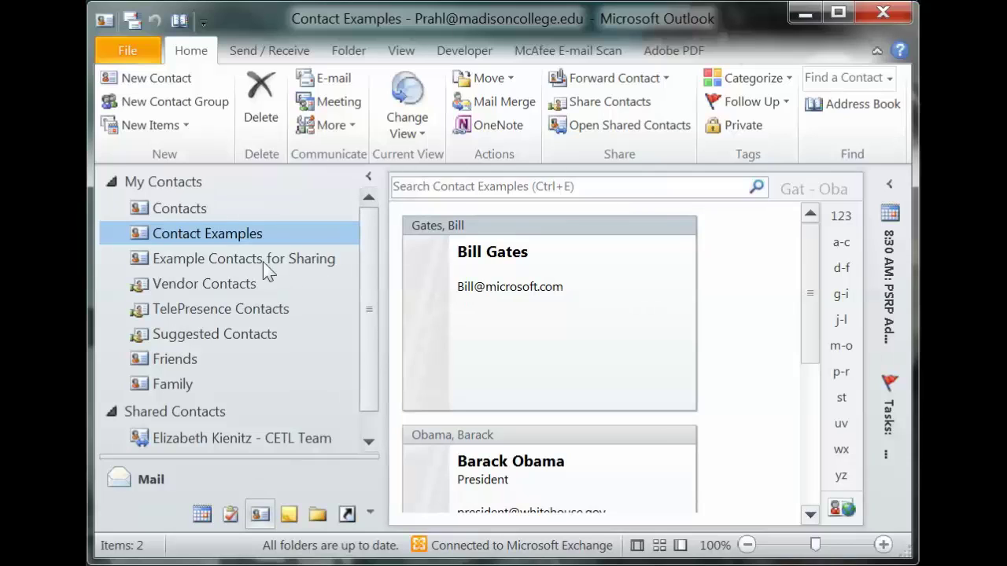
{"action": "mouse_move", "coordinate": [236, 267]}
{"action": "left_mouse_down"}
{"action": "mouse_move", "coordinate": [233, 217]}
{"action": "mouse_move", "coordinate": [232, 266]}
{"action": "left_mouse_up"}
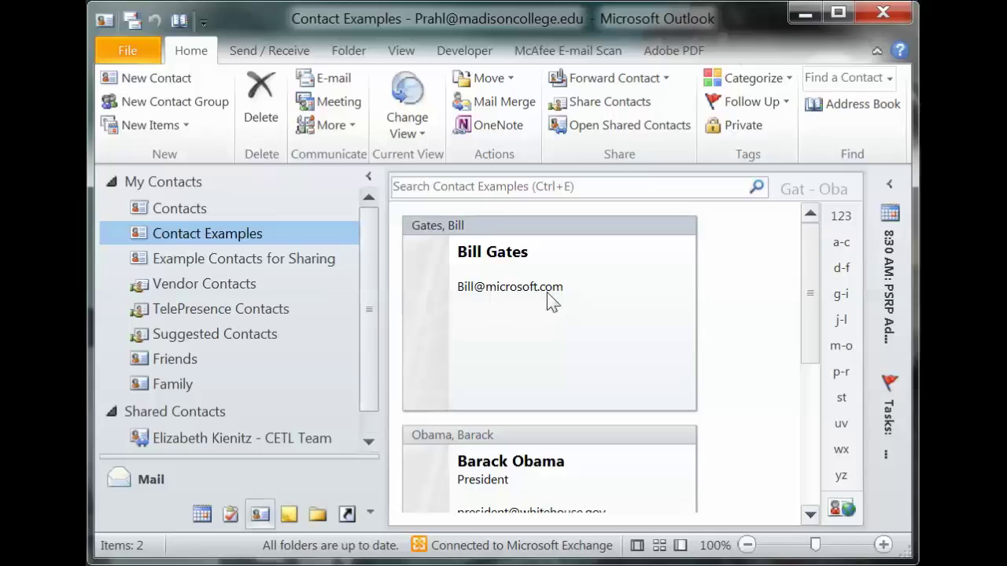
{"action": "left_click_drag", "start_coordinate": [487, 250], "coordinate": [317, 252]}
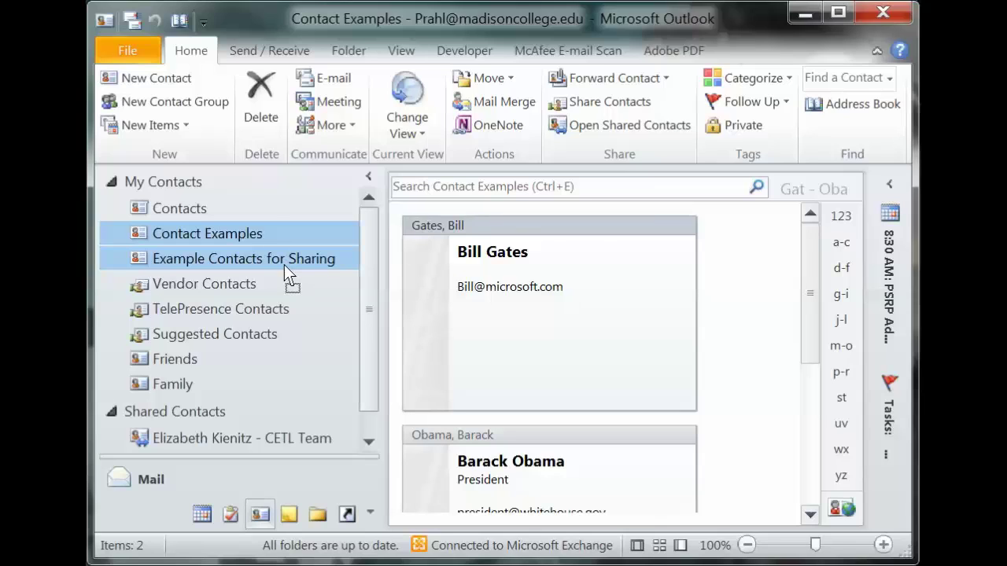
{"action": "left_click_drag", "start_coordinate": [284, 265], "coordinate": [309, 264]}
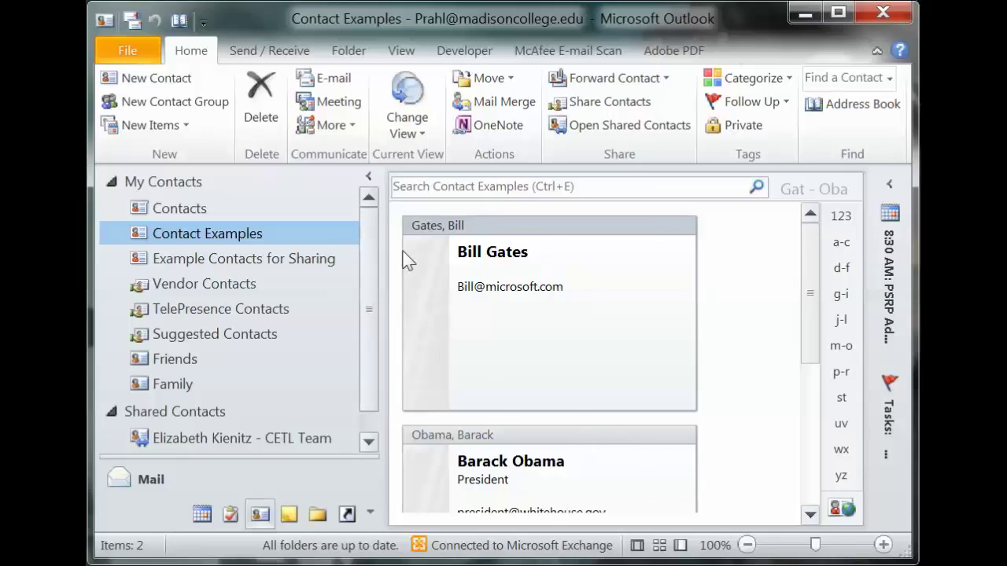
- Switch the contacts view to a List table layout
{"action": "left_click", "coordinate": [401, 53]}
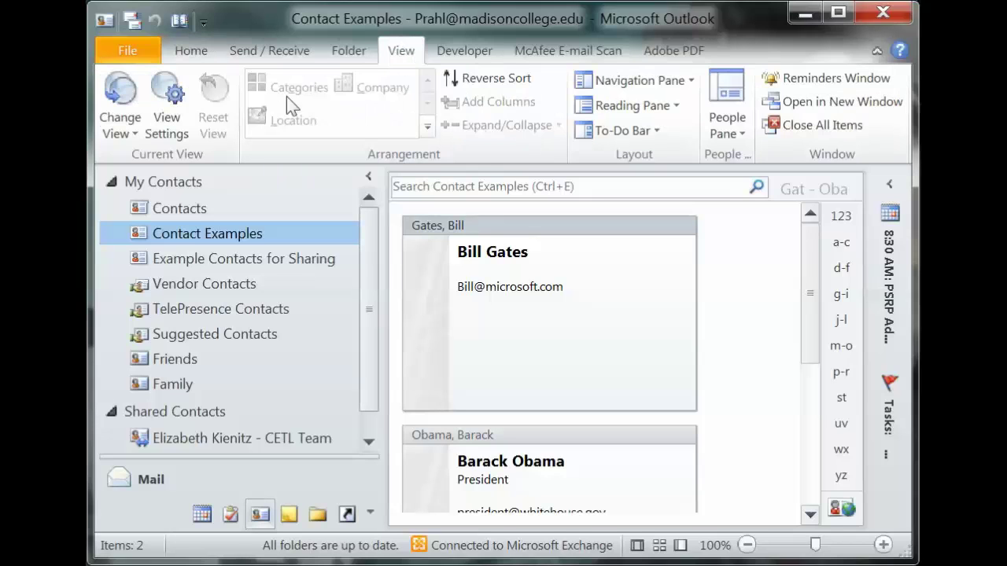
{"action": "left_click", "coordinate": [135, 134]}
{"action": "left_click", "coordinate": [139, 236]}
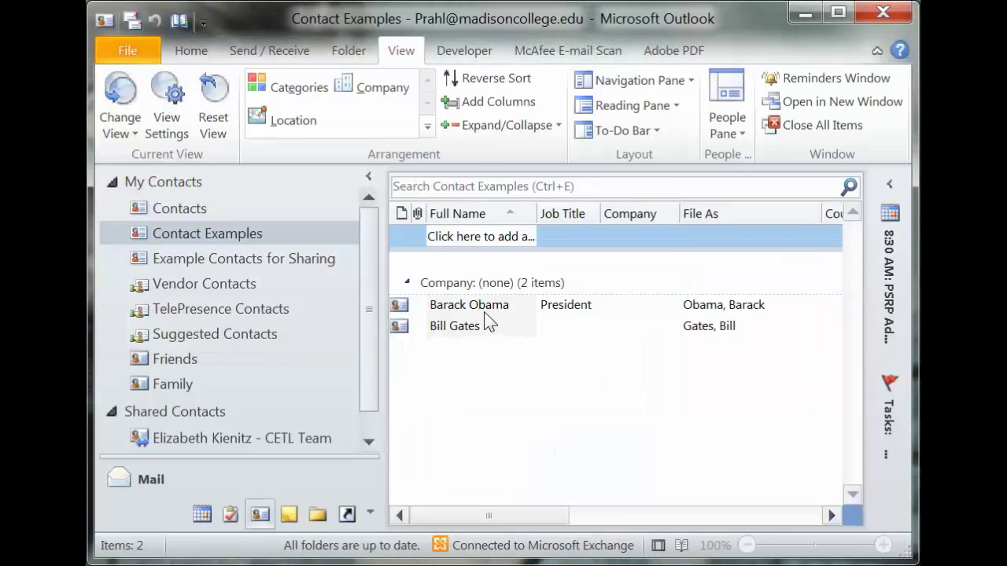
- Drag both remaining contacts, including the President, into Example Contacts for Sharing and open it
{"action": "left_click", "coordinate": [455, 324]}
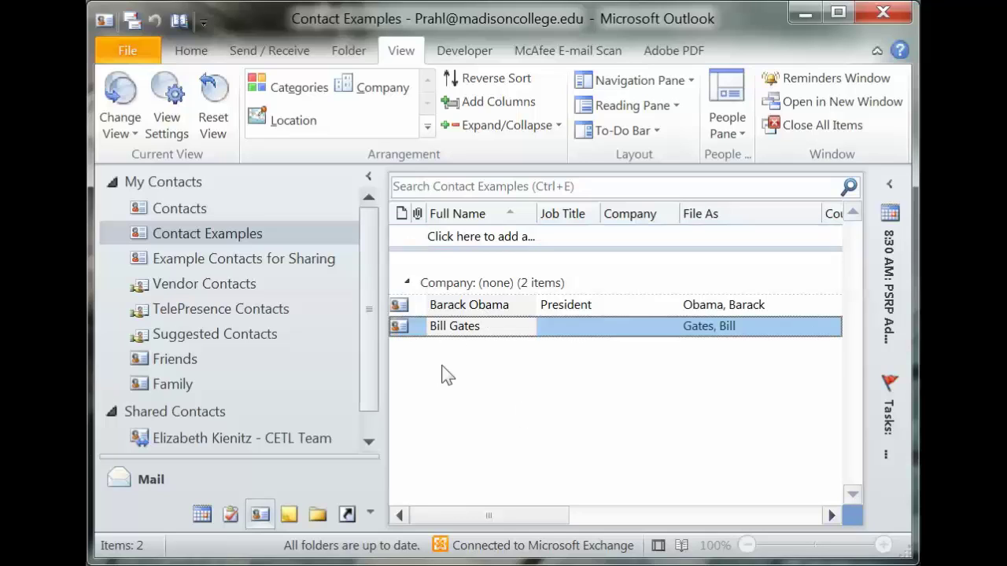
{"action": "left_click_drag", "start_coordinate": [412, 330], "coordinate": [288, 259]}
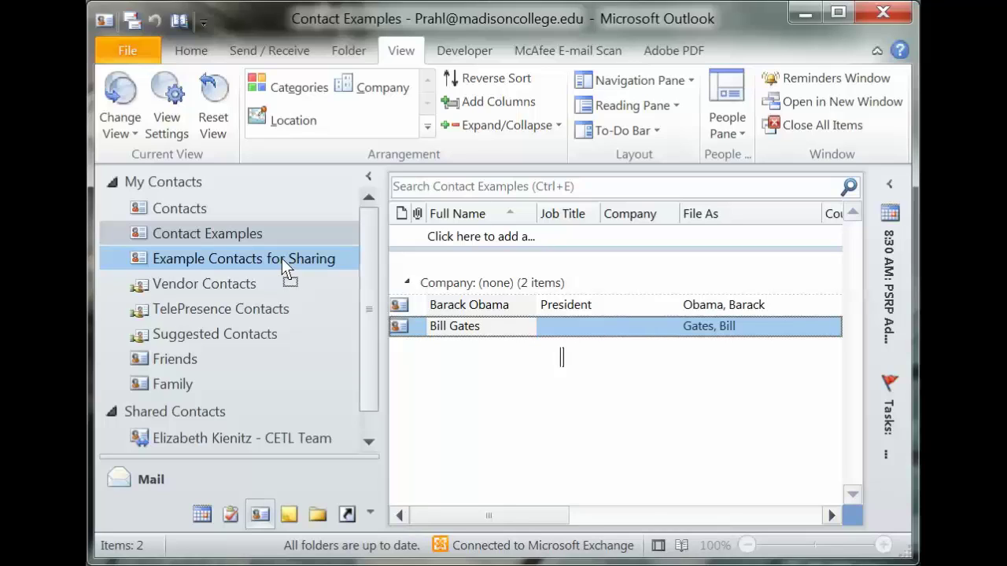
{"action": "left_click_drag", "start_coordinate": [281, 259], "coordinate": [280, 259]}
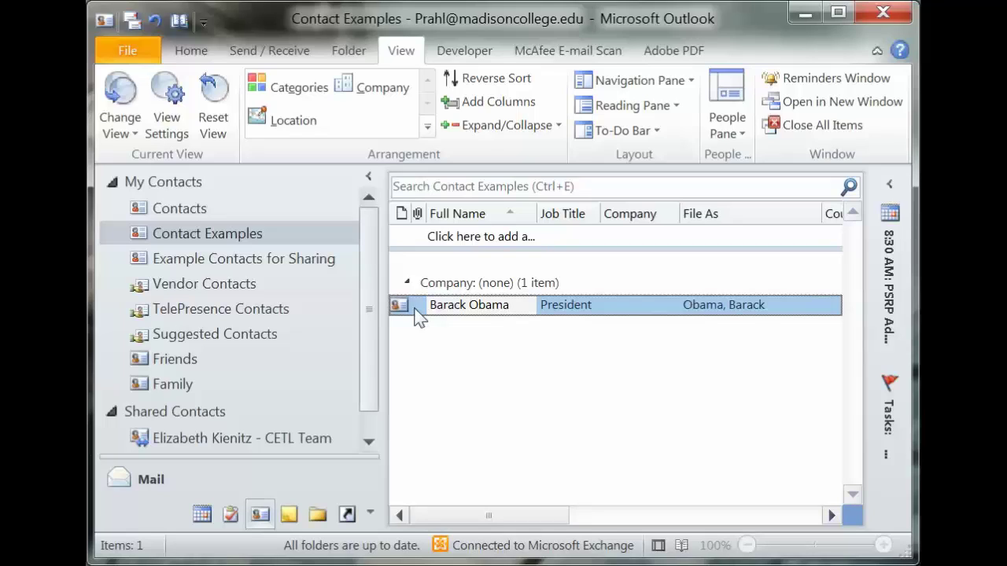
{"action": "left_click_drag", "start_coordinate": [420, 316], "coordinate": [313, 260]}
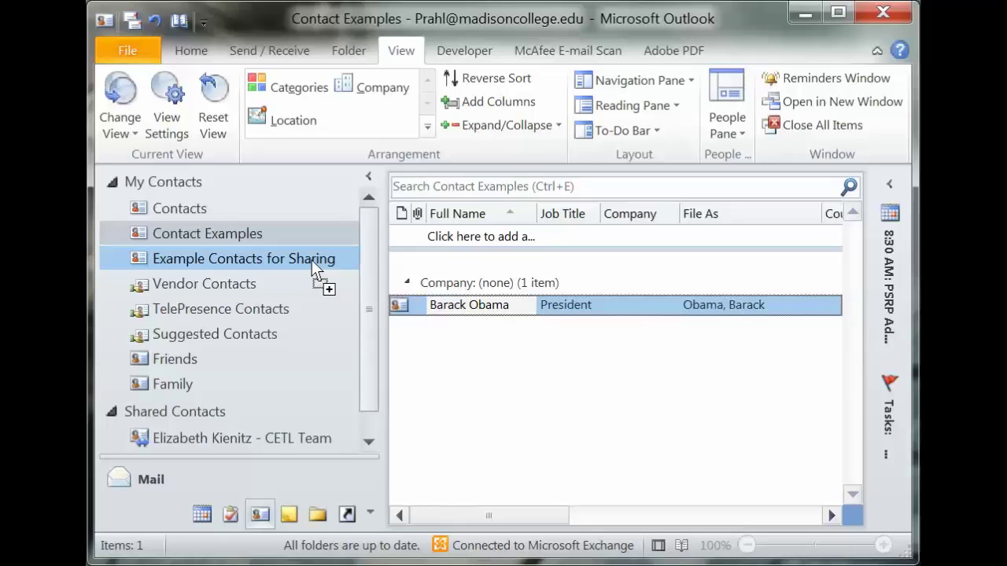
{"action": "left_click_drag", "start_coordinate": [313, 265], "coordinate": [308, 264]}
{"action": "left_click_drag", "start_coordinate": [305, 259], "coordinate": [306, 259]}
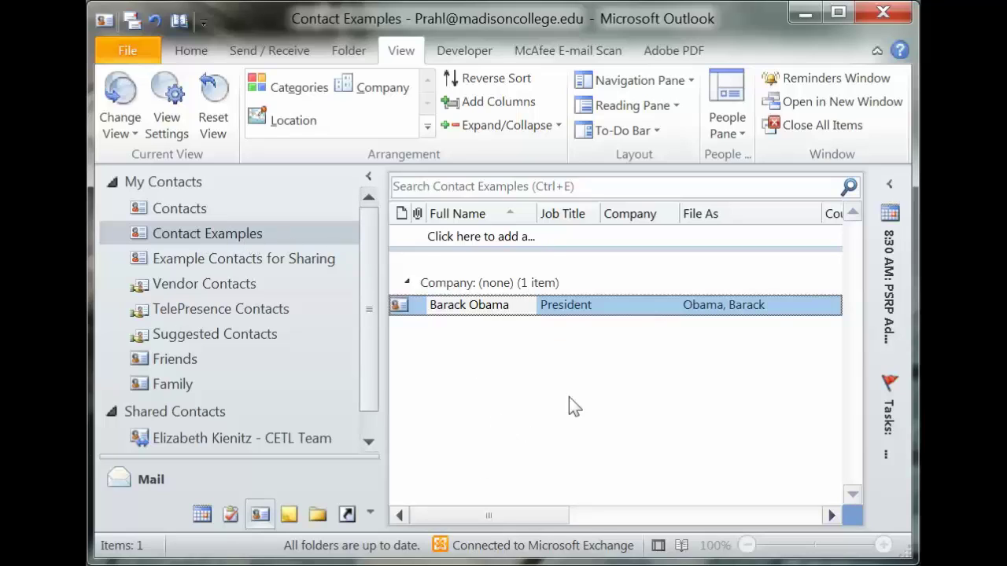
{"action": "left_click", "coordinate": [214, 258]}
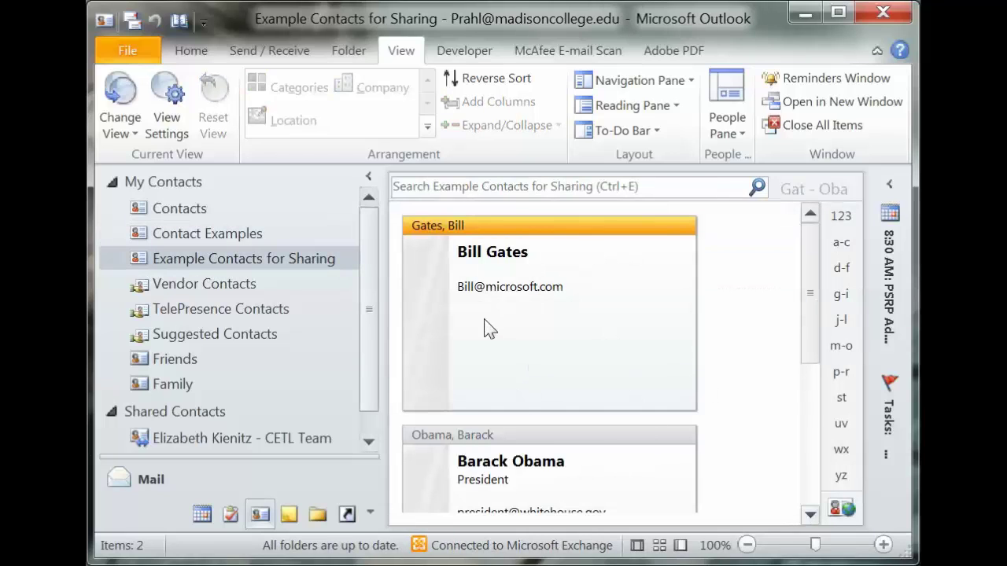
{"action": "left_click", "coordinate": [514, 494]}
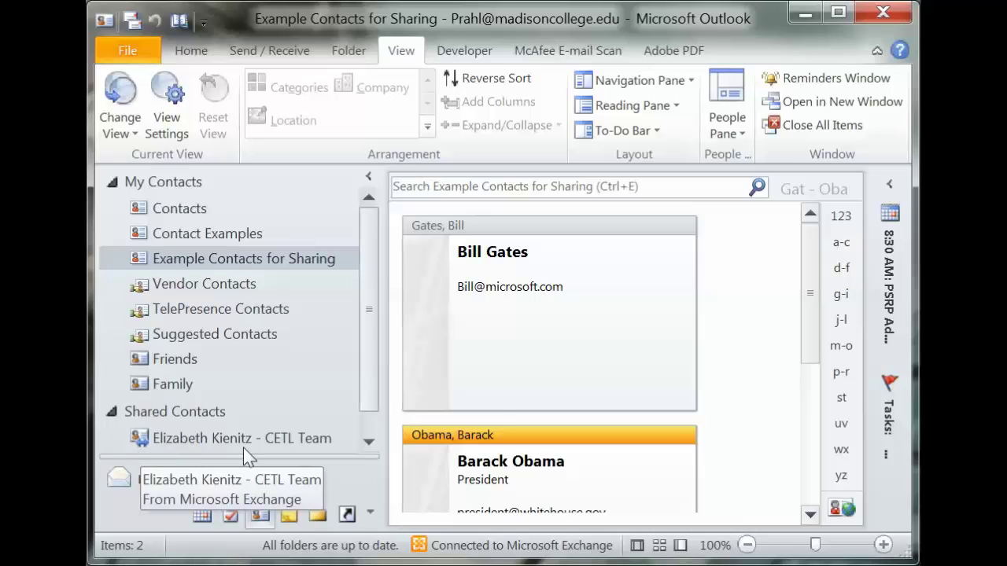
{"action": "right_click", "coordinate": [174, 263]}
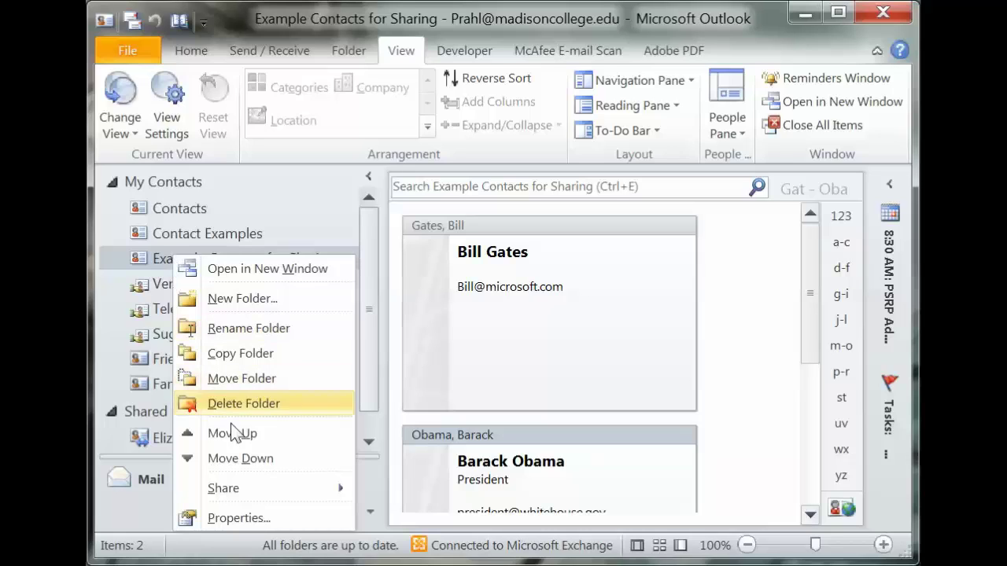
- Start a Share Contacts invitation for the folder and resize the invitation window
{"action": "mouse_move", "coordinate": [255, 489]}
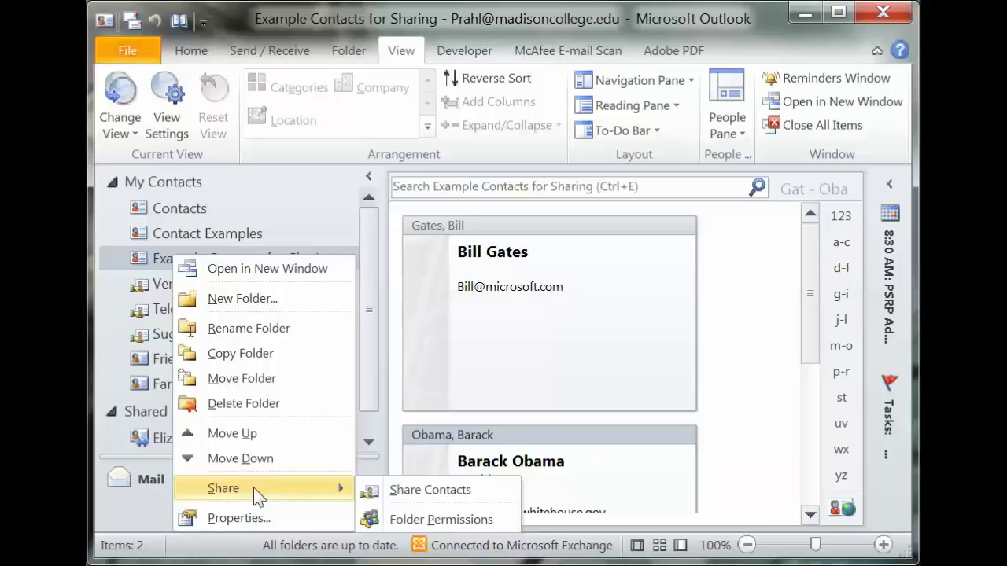
{"action": "left_click", "coordinate": [414, 490]}
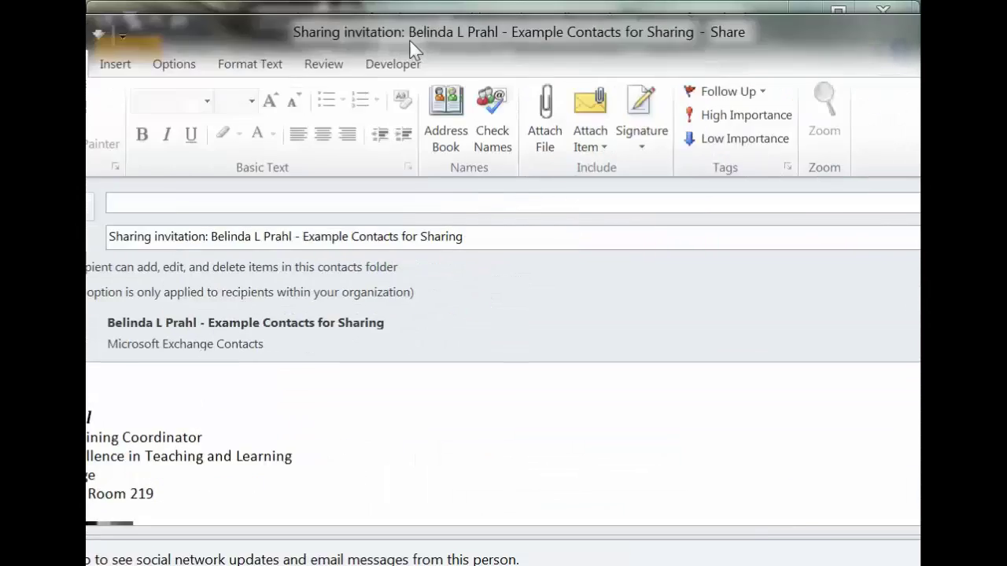
{"action": "left_click_drag", "start_coordinate": [409, 38], "coordinate": [189, 35]}
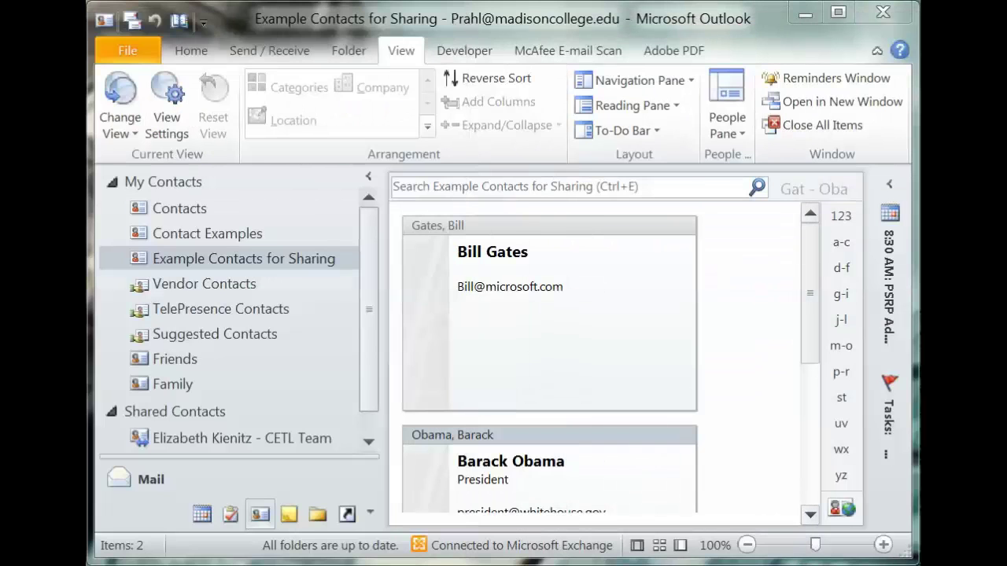
{"action": "left_click_drag", "start_coordinate": [346, 62], "coordinate": [418, 63]}
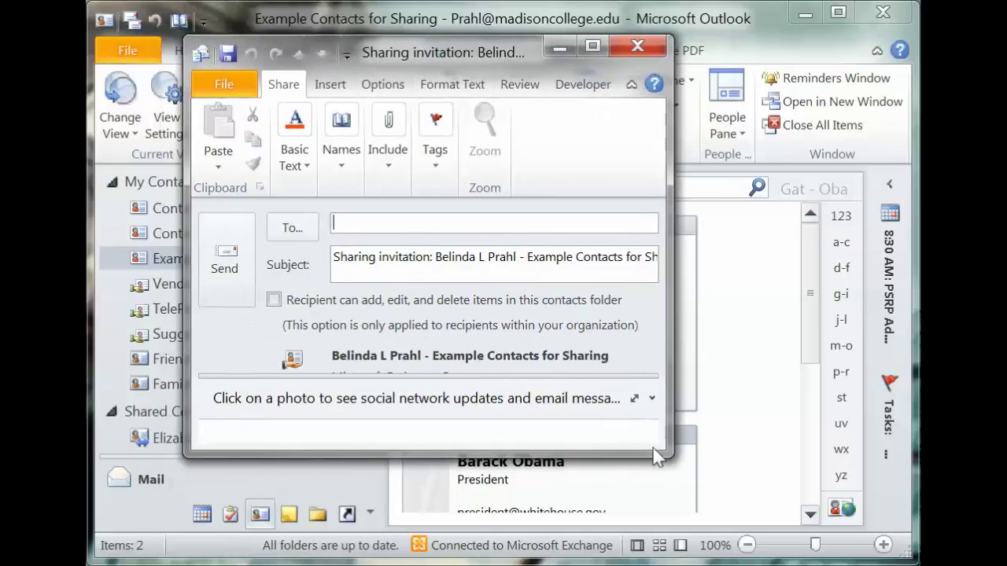
{"action": "mouse_move", "coordinate": [657, 456]}
{"action": "left_mouse_down"}
{"action": "mouse_move", "coordinate": [760, 499]}
{"action": "mouse_move", "coordinate": [774, 557]}
{"action": "left_mouse_up"}
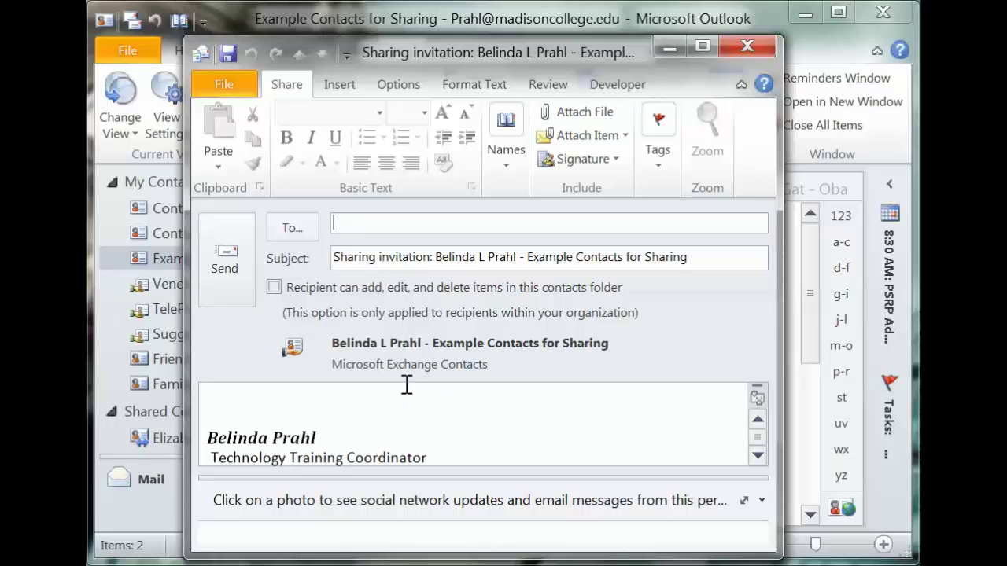
- Invite the colleague with add, edit and delete rights, note 'For Practice!', and send
{"action": "type", "text": "ala"}
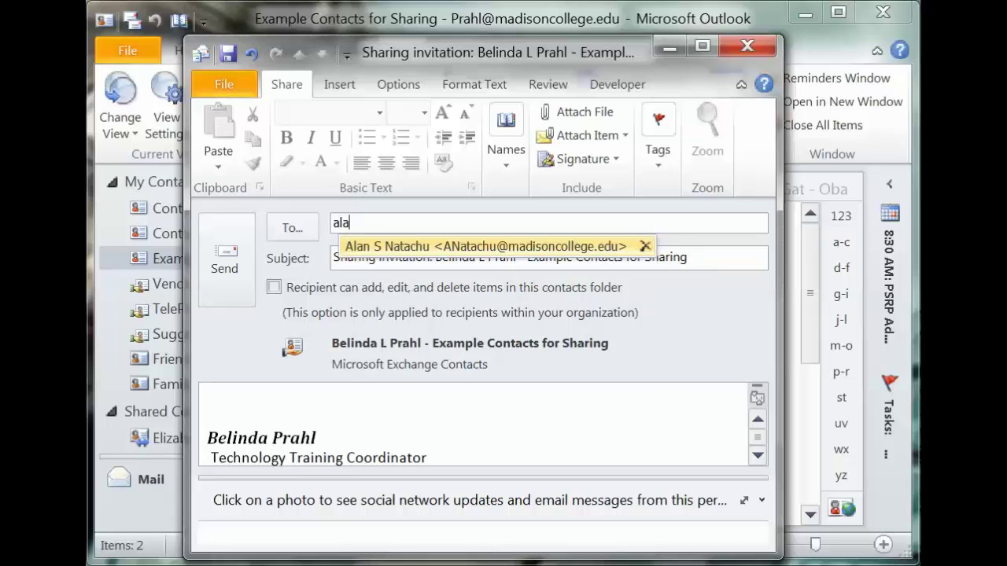
{"action": "key", "text": "Return"}
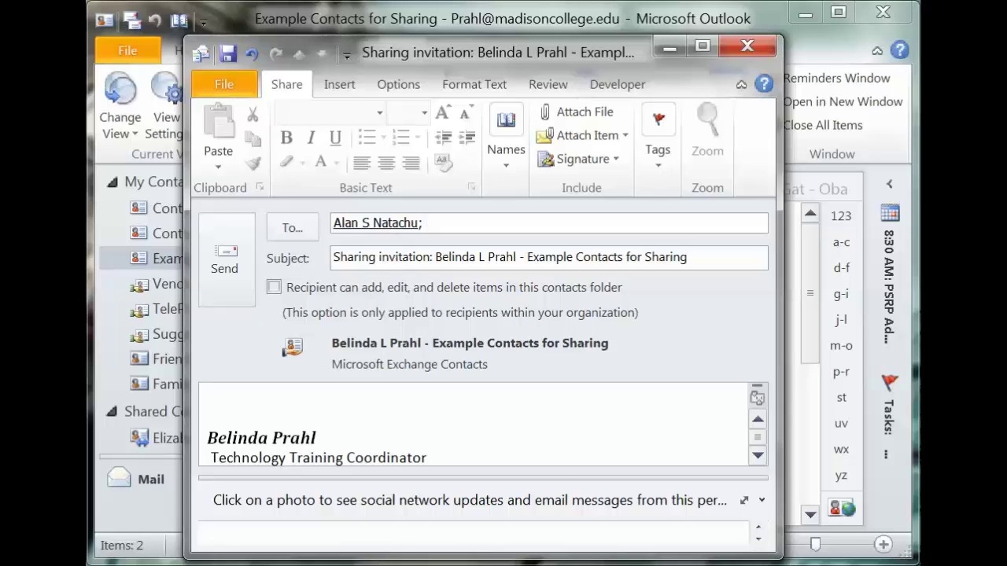
{"action": "left_click", "coordinate": [275, 288]}
{"action": "left_click", "coordinate": [448, 393]}
{"action": "type", "text": "For Practice!"}
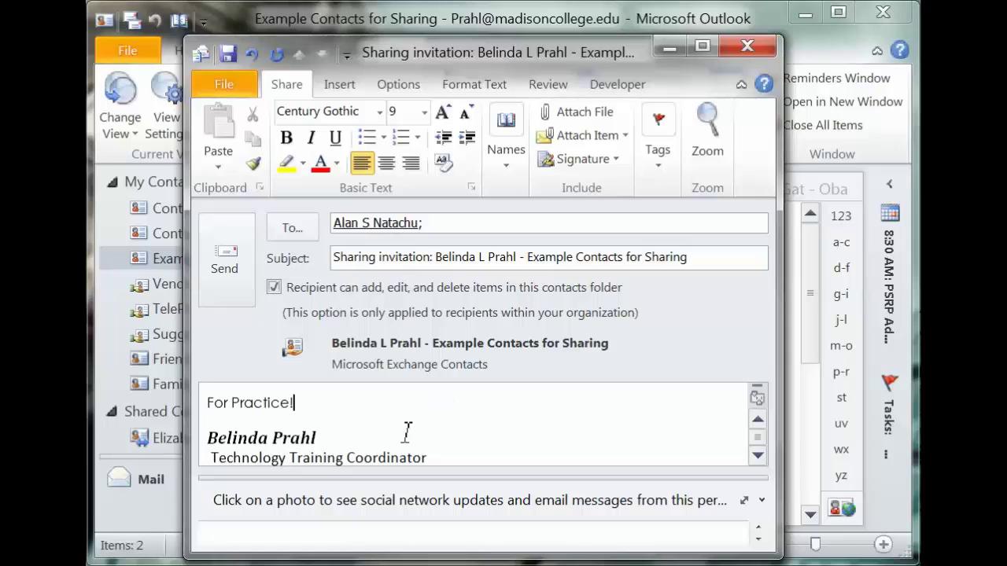
{"action": "left_click", "coordinate": [221, 279]}
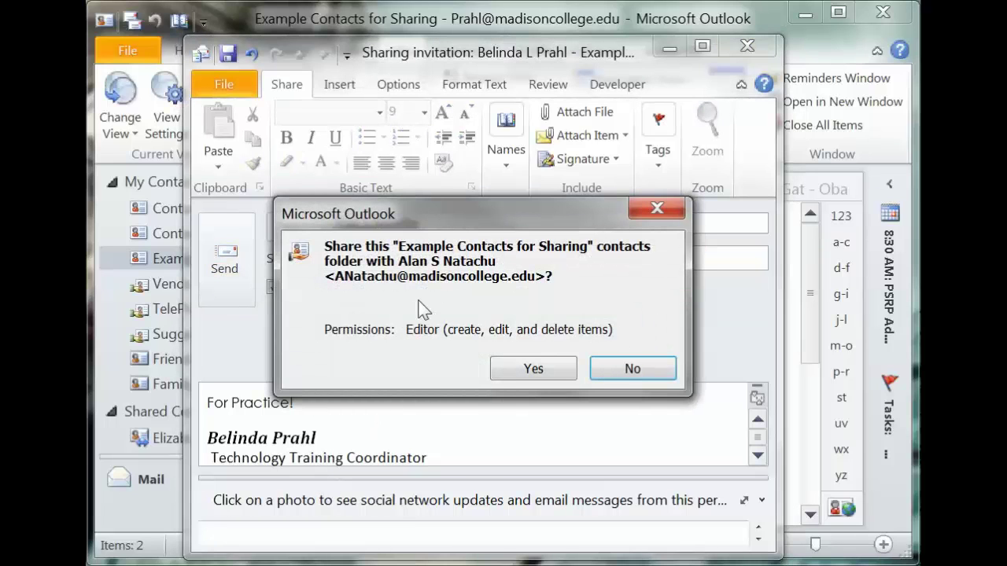
{"action": "left_click", "coordinate": [525, 366]}
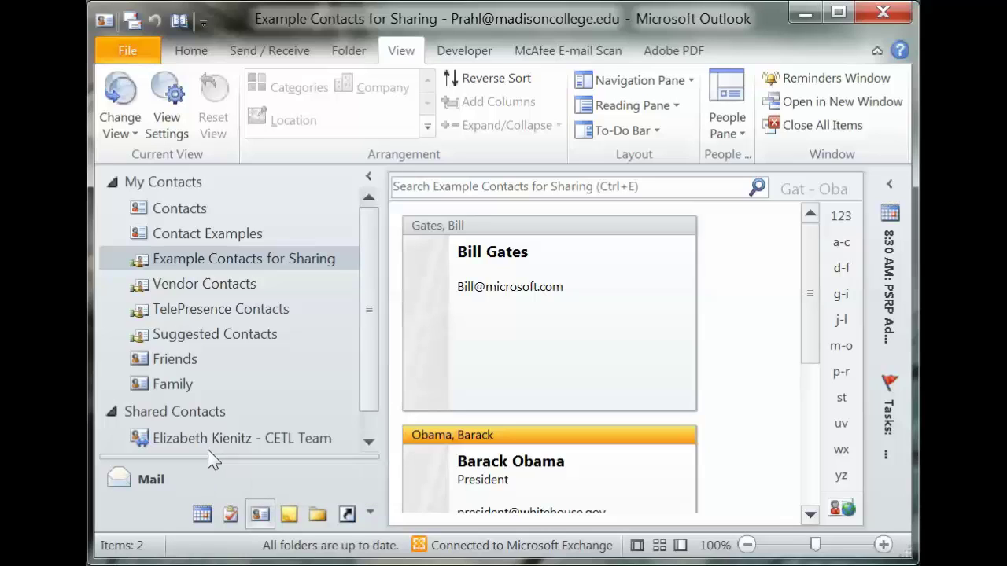
{"action": "right_click", "coordinate": [178, 268]}
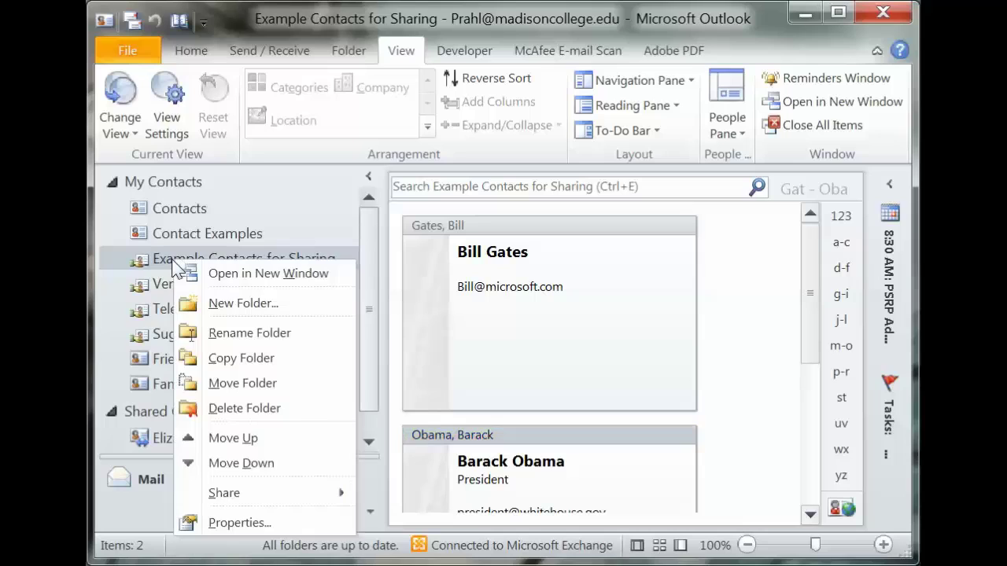
{"action": "mouse_move", "coordinate": [235, 504]}
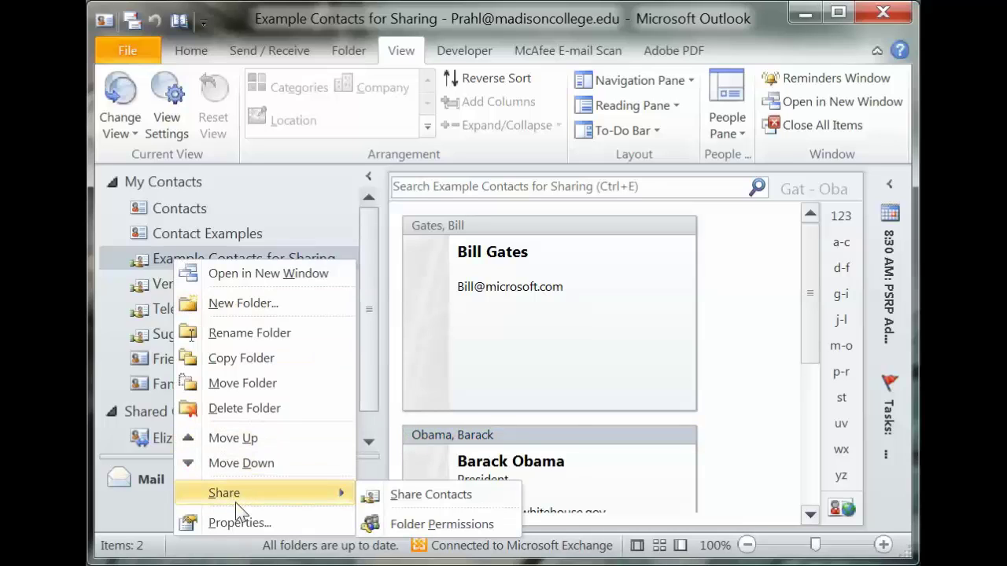
{"action": "left_click", "coordinate": [425, 524]}
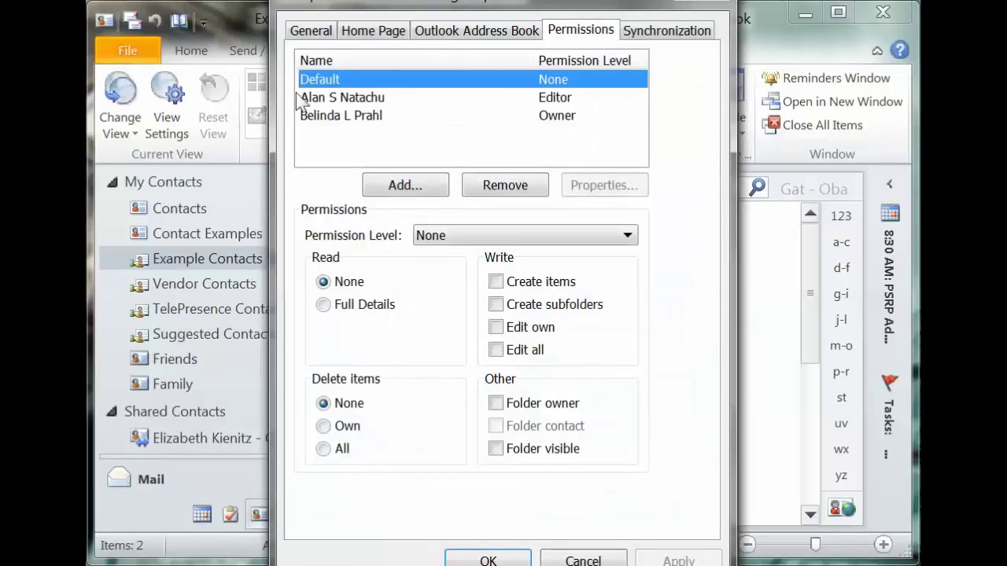
{"action": "left_click", "coordinate": [298, 96]}
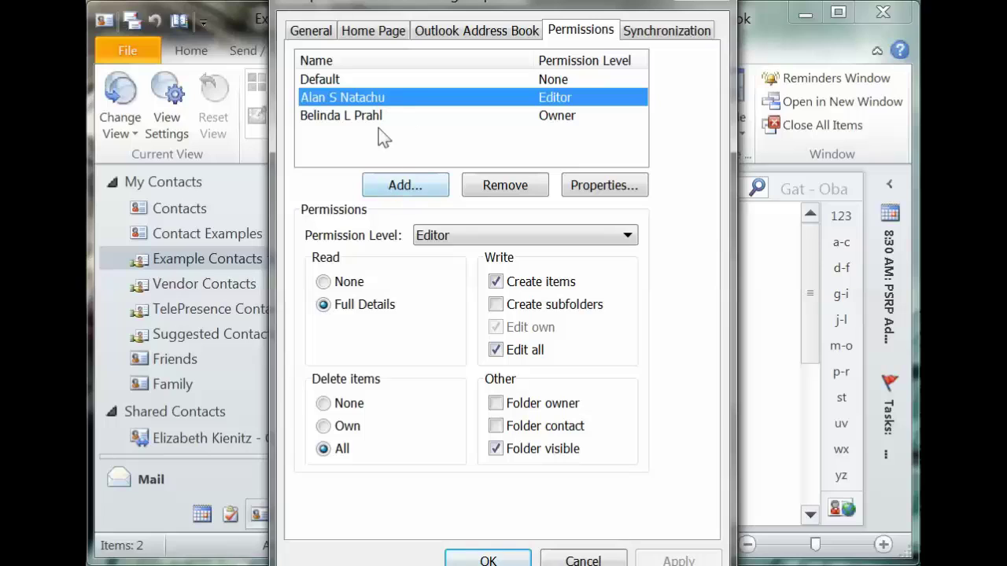
{"action": "left_click", "coordinate": [488, 560]}
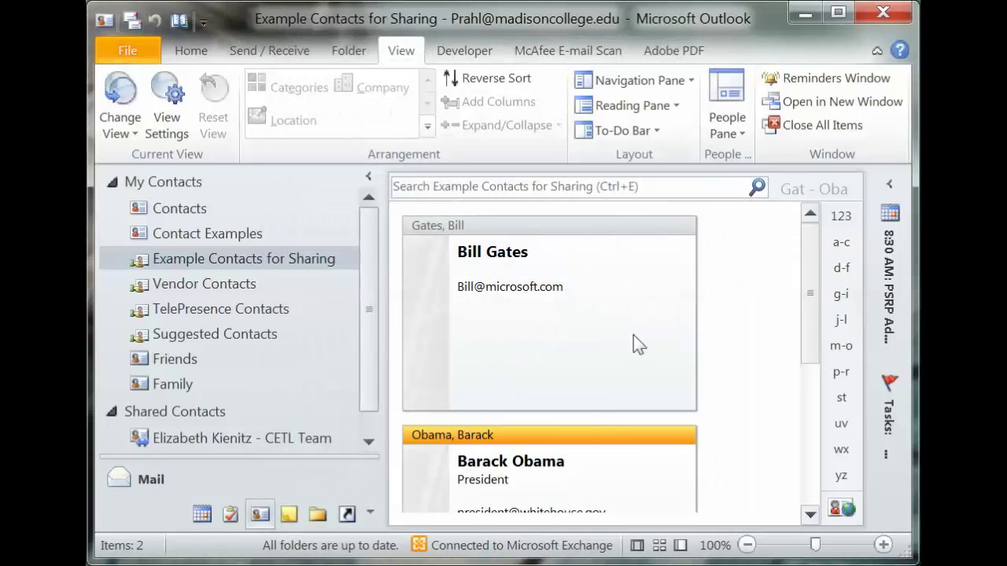